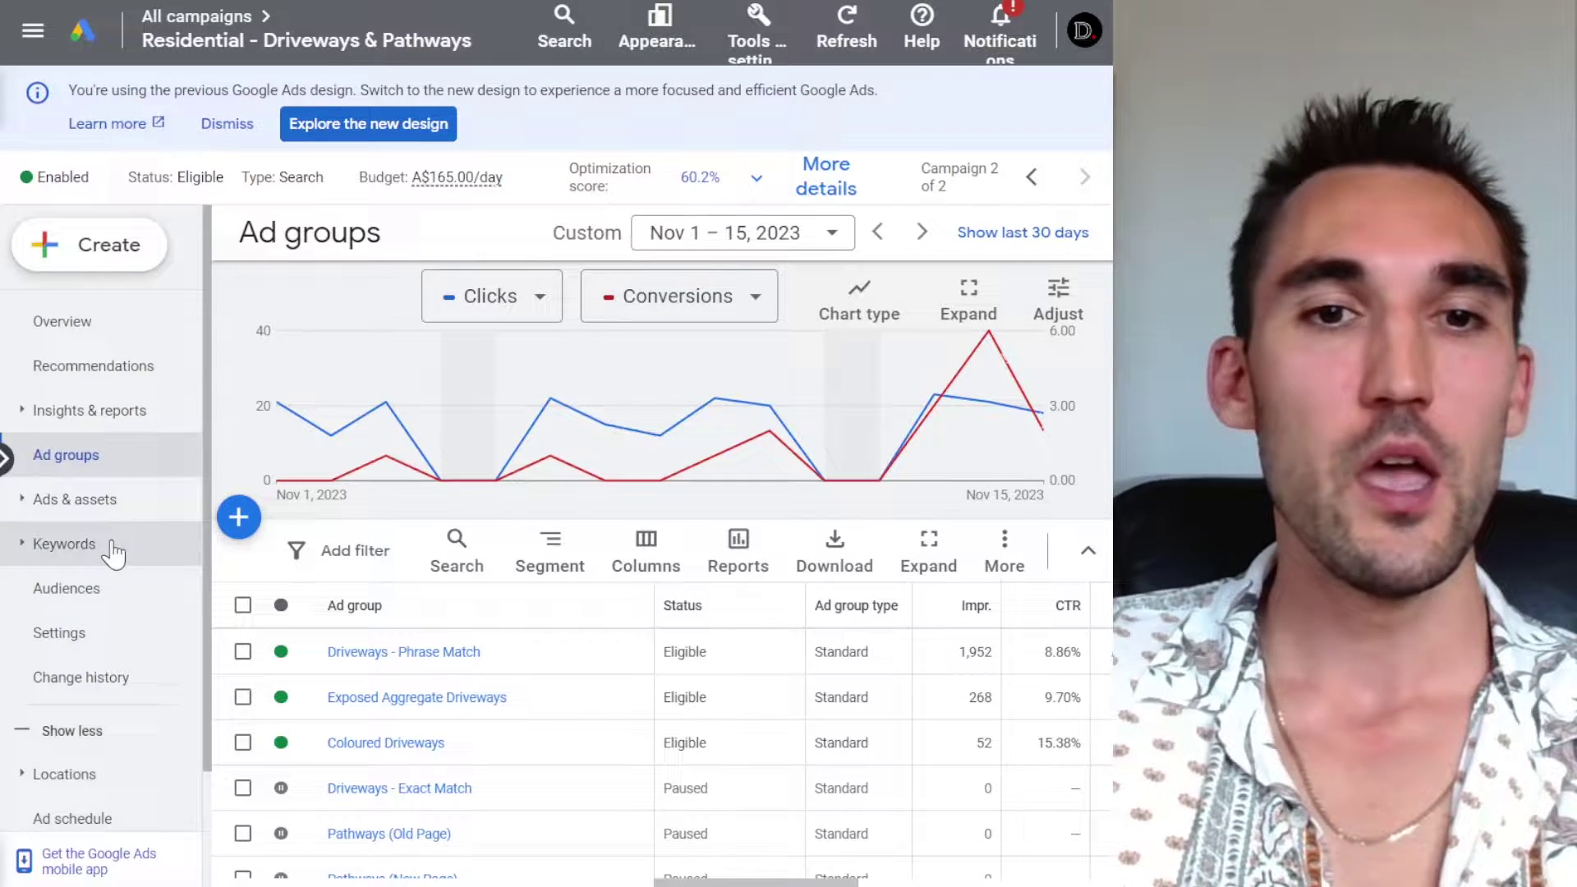
scroll(106, 549, down, 1)
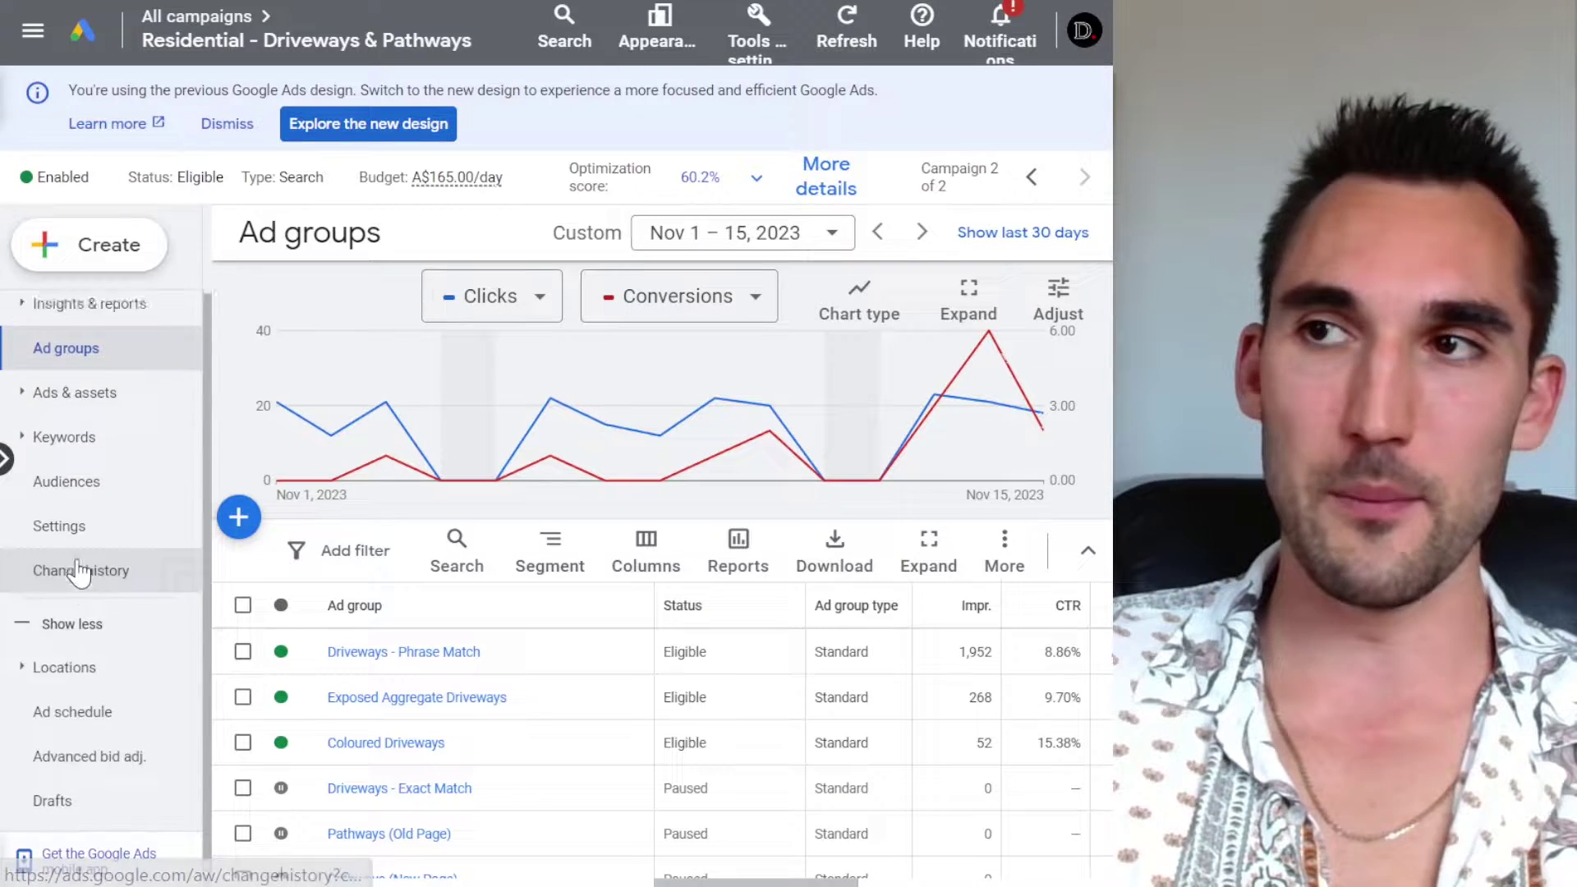
scroll(71, 548, up, 1)
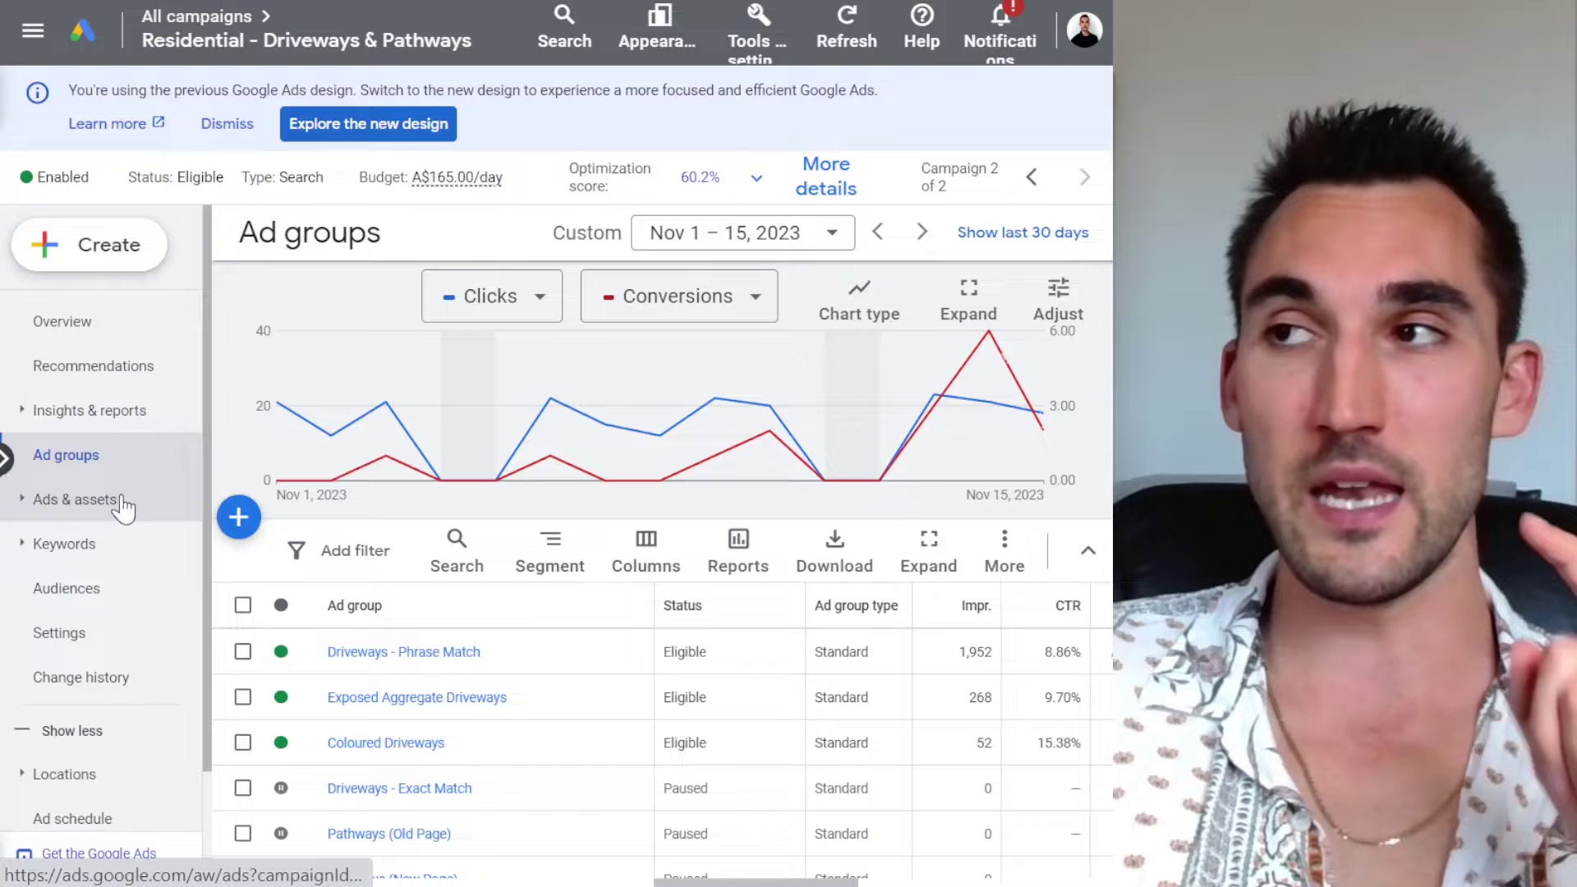
Step: Open the campaign's Devices report and the Mobile phones bid adjustment editor
click(91, 416)
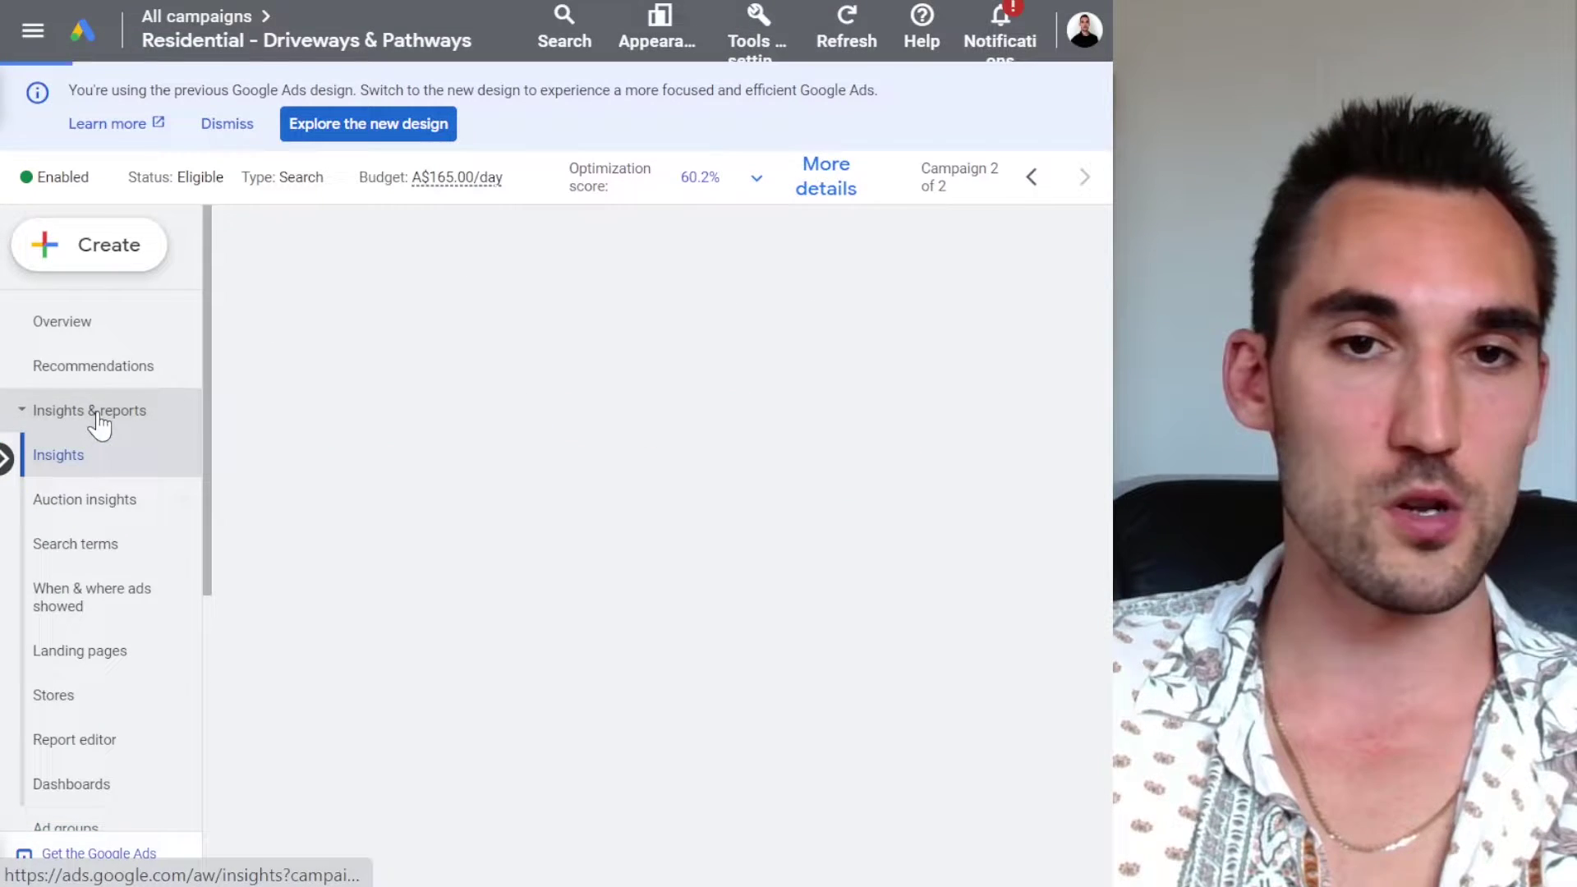
click(114, 602)
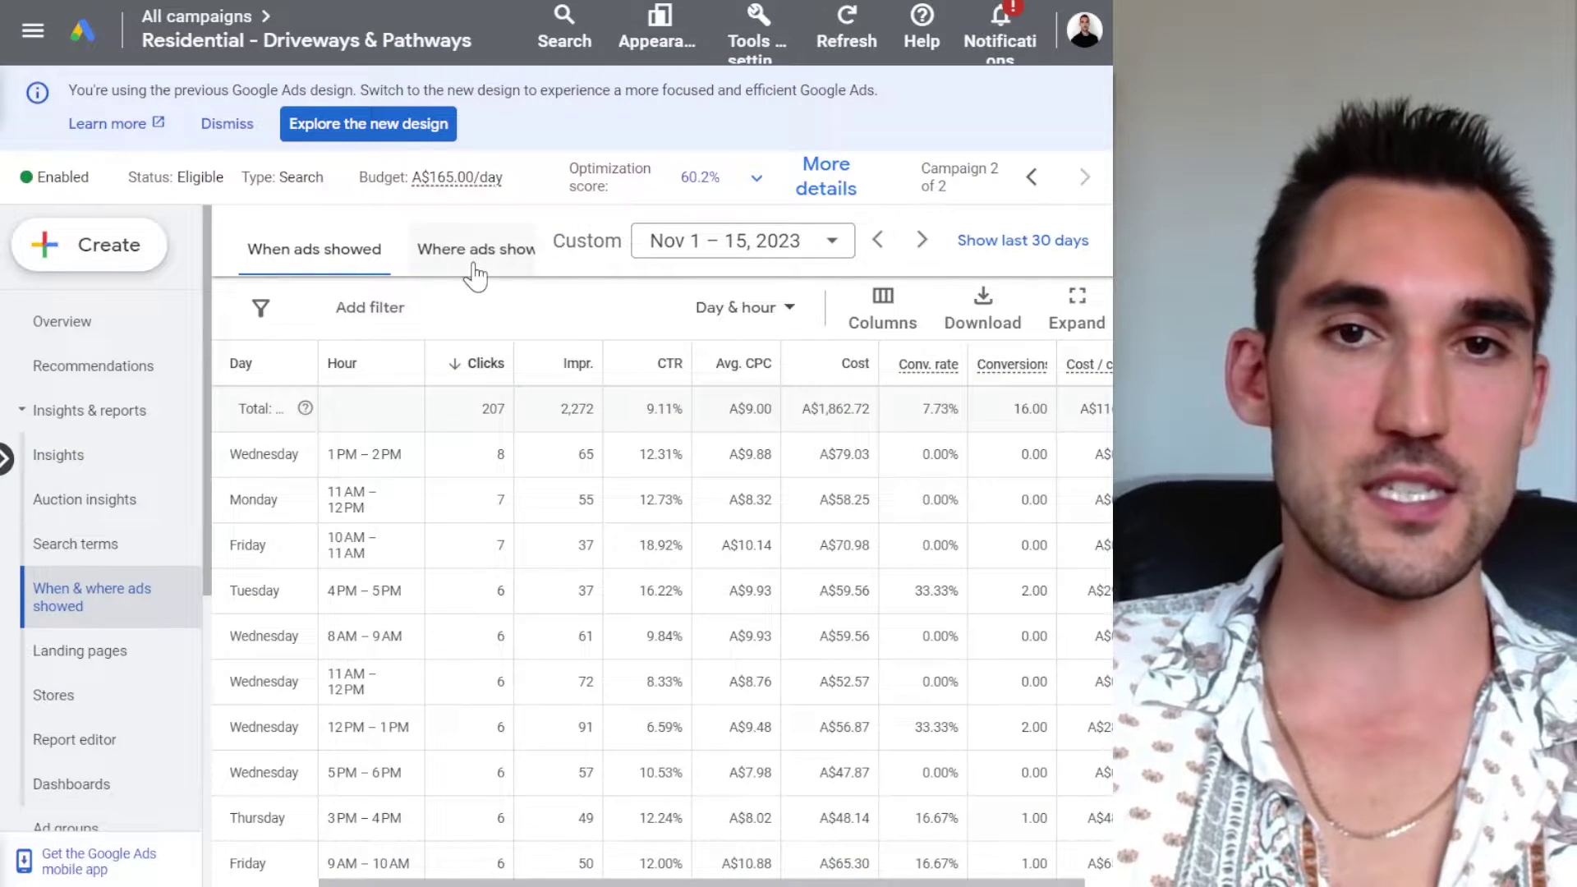
key(ctrl+minus)
click(545, 231)
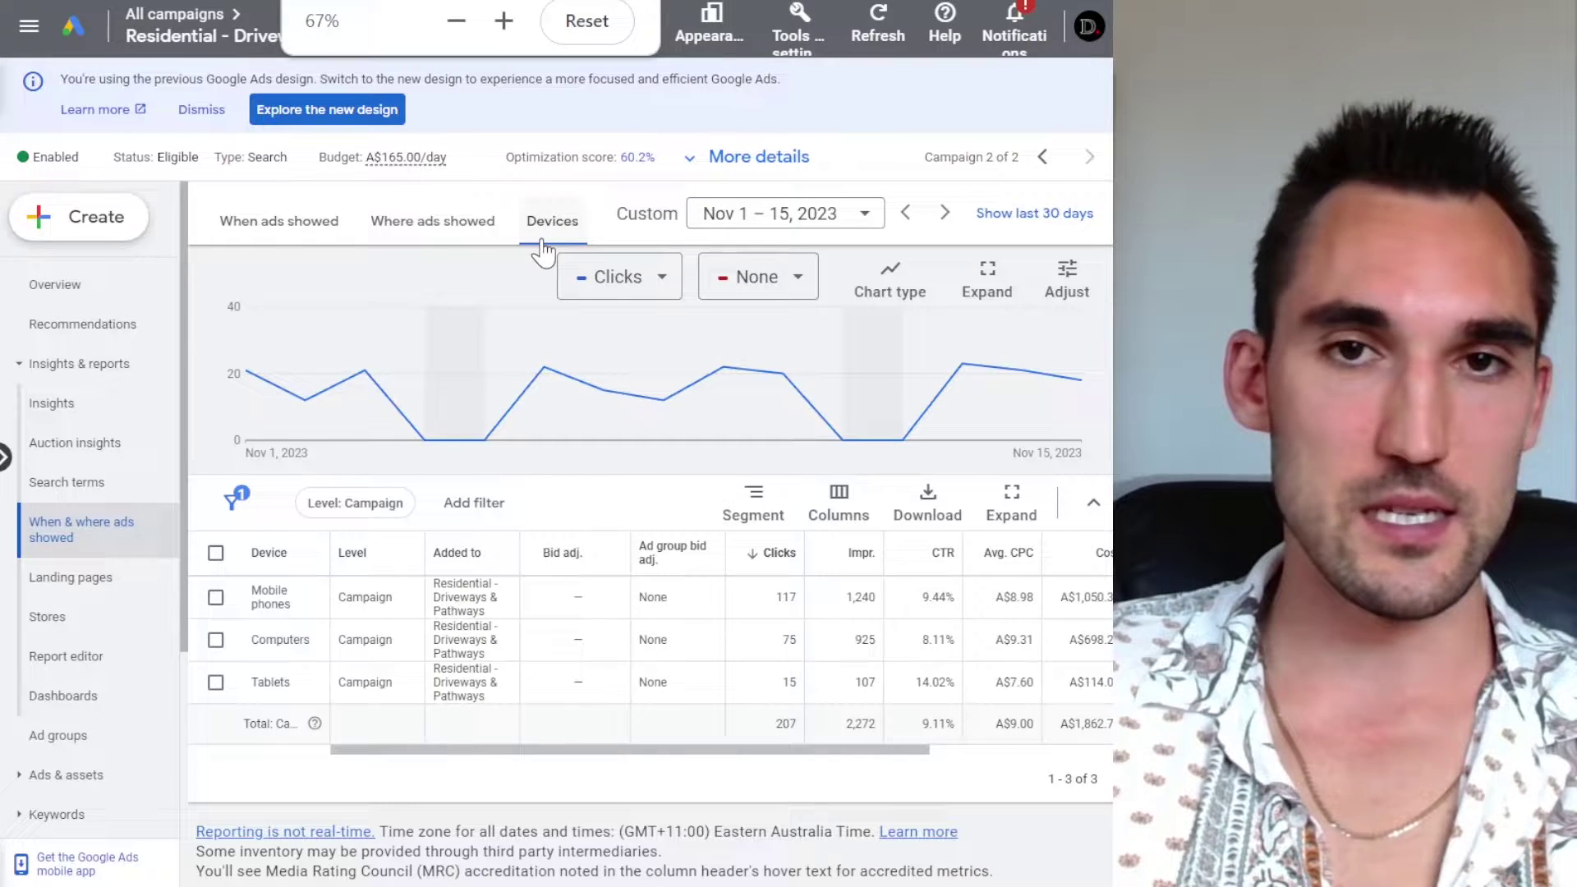
mouse_move(576, 598)
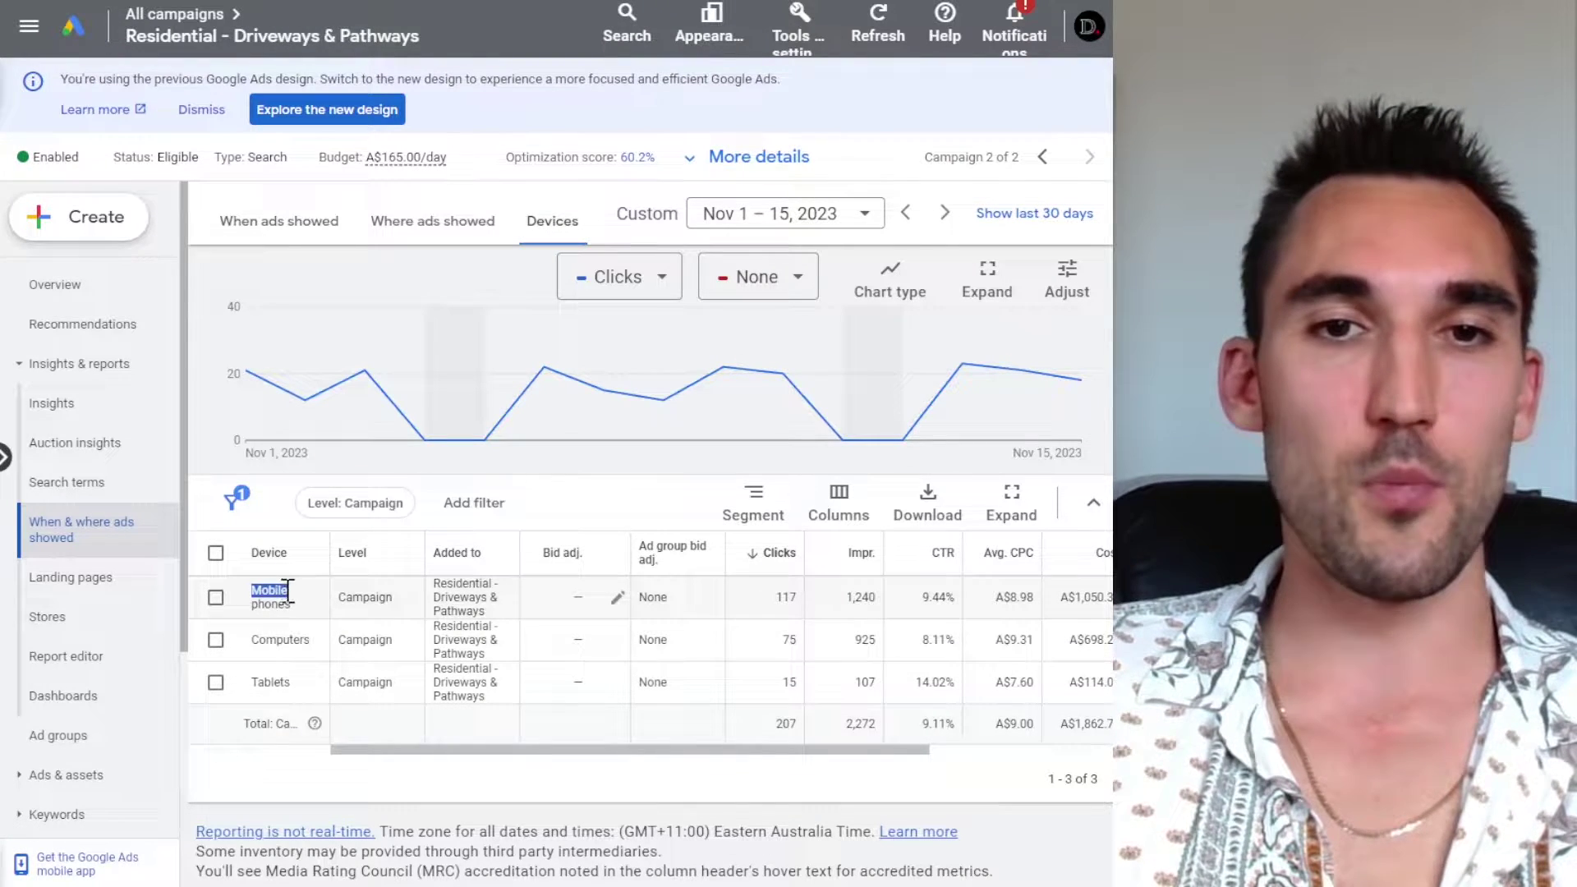
click(288, 591)
click(279, 682)
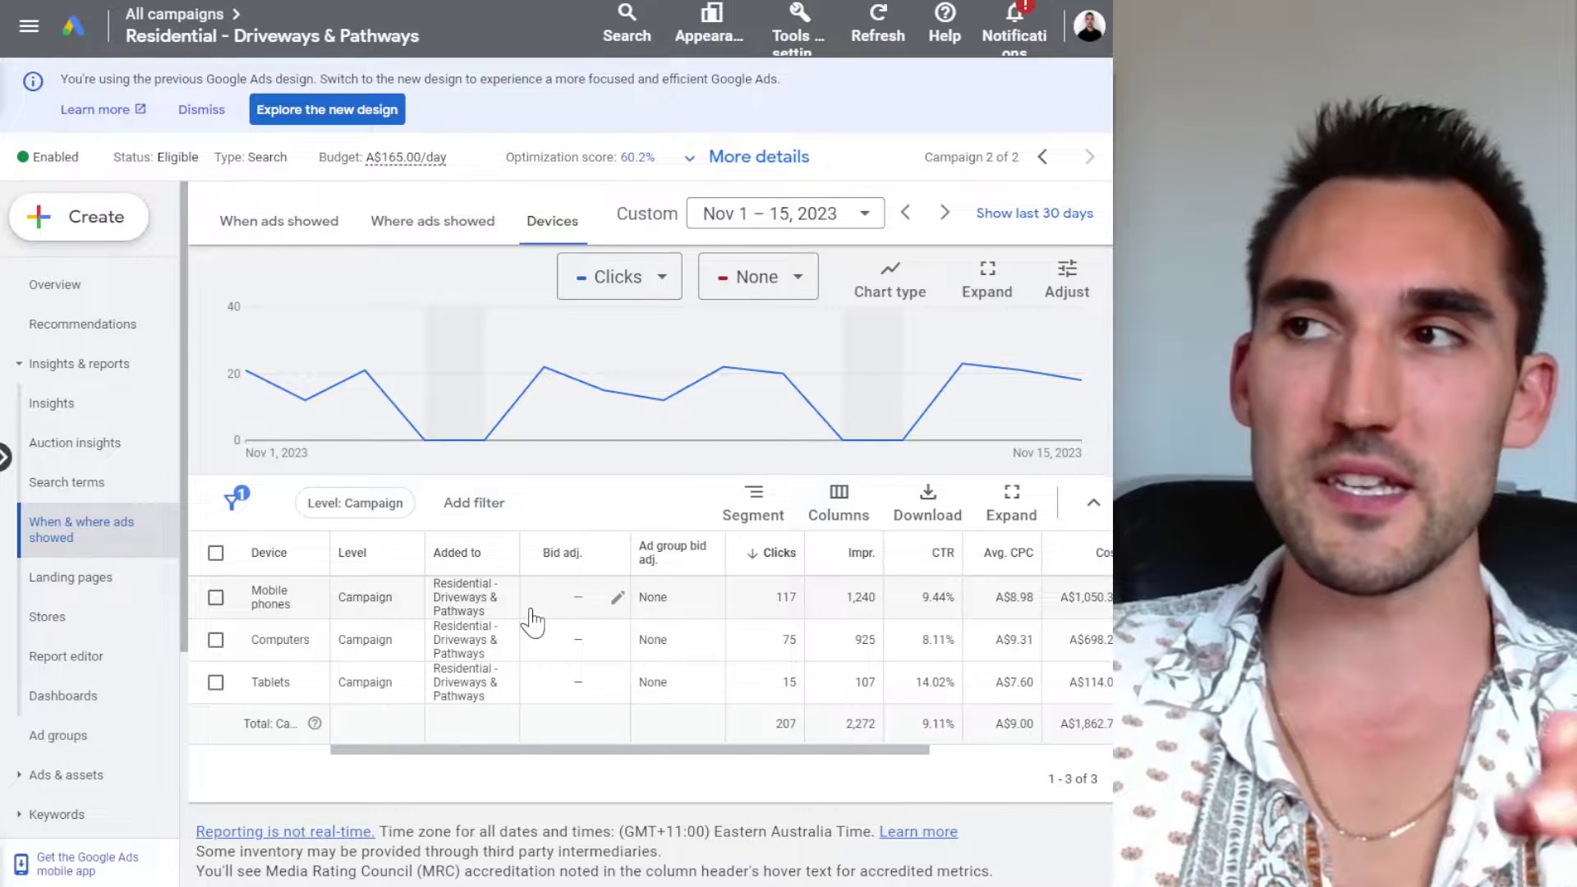
Step: Save a −100% decrease as the Mobile phones bid adjustment
click(618, 604)
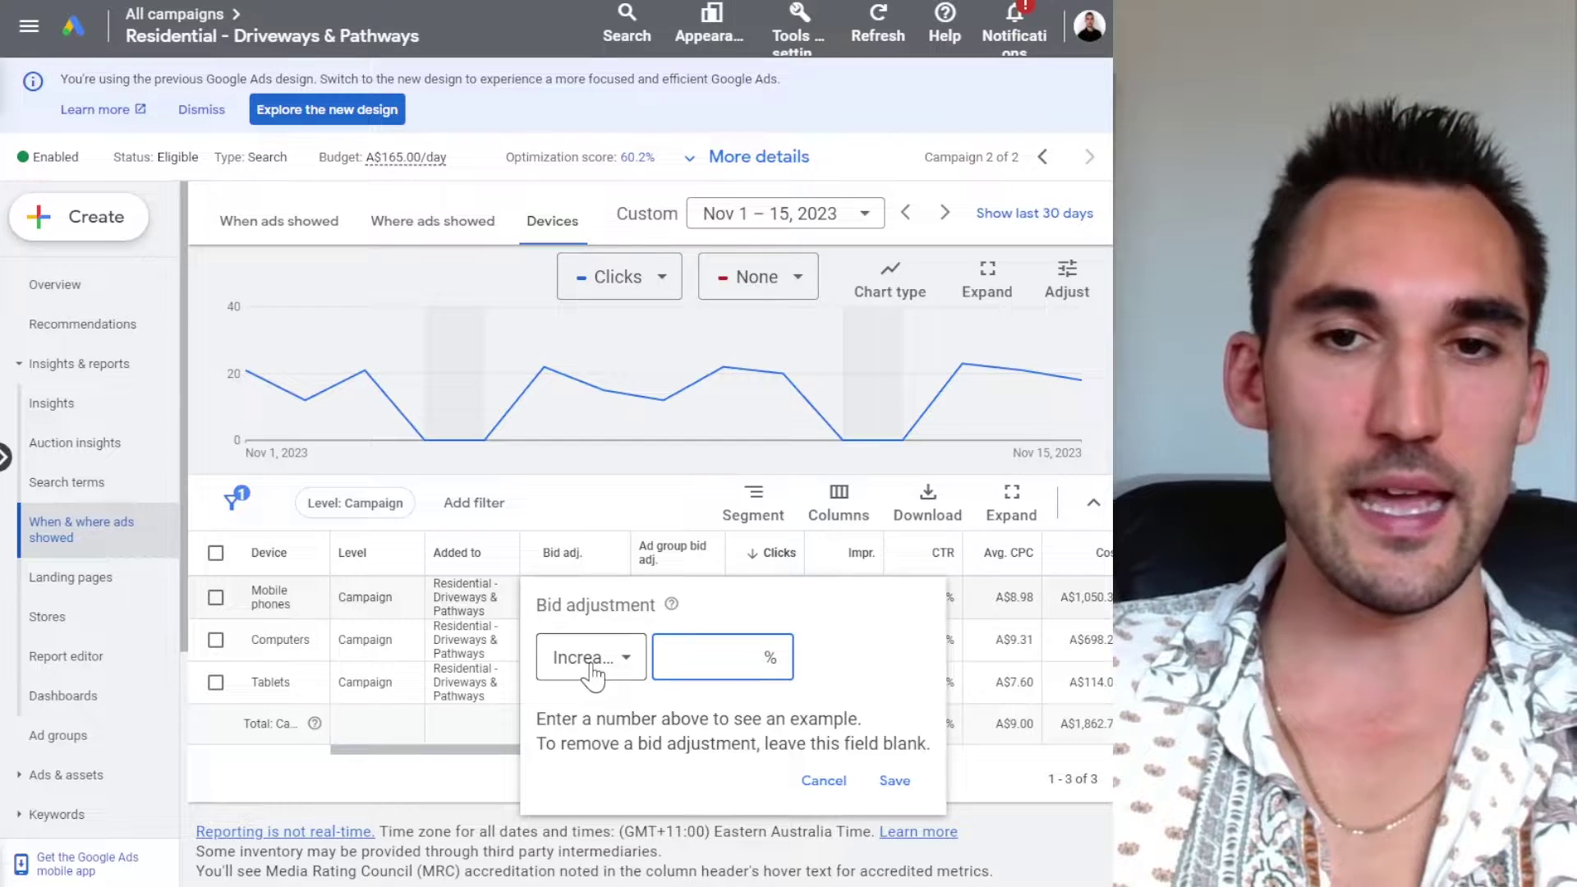
click(593, 661)
click(641, 700)
text(1)
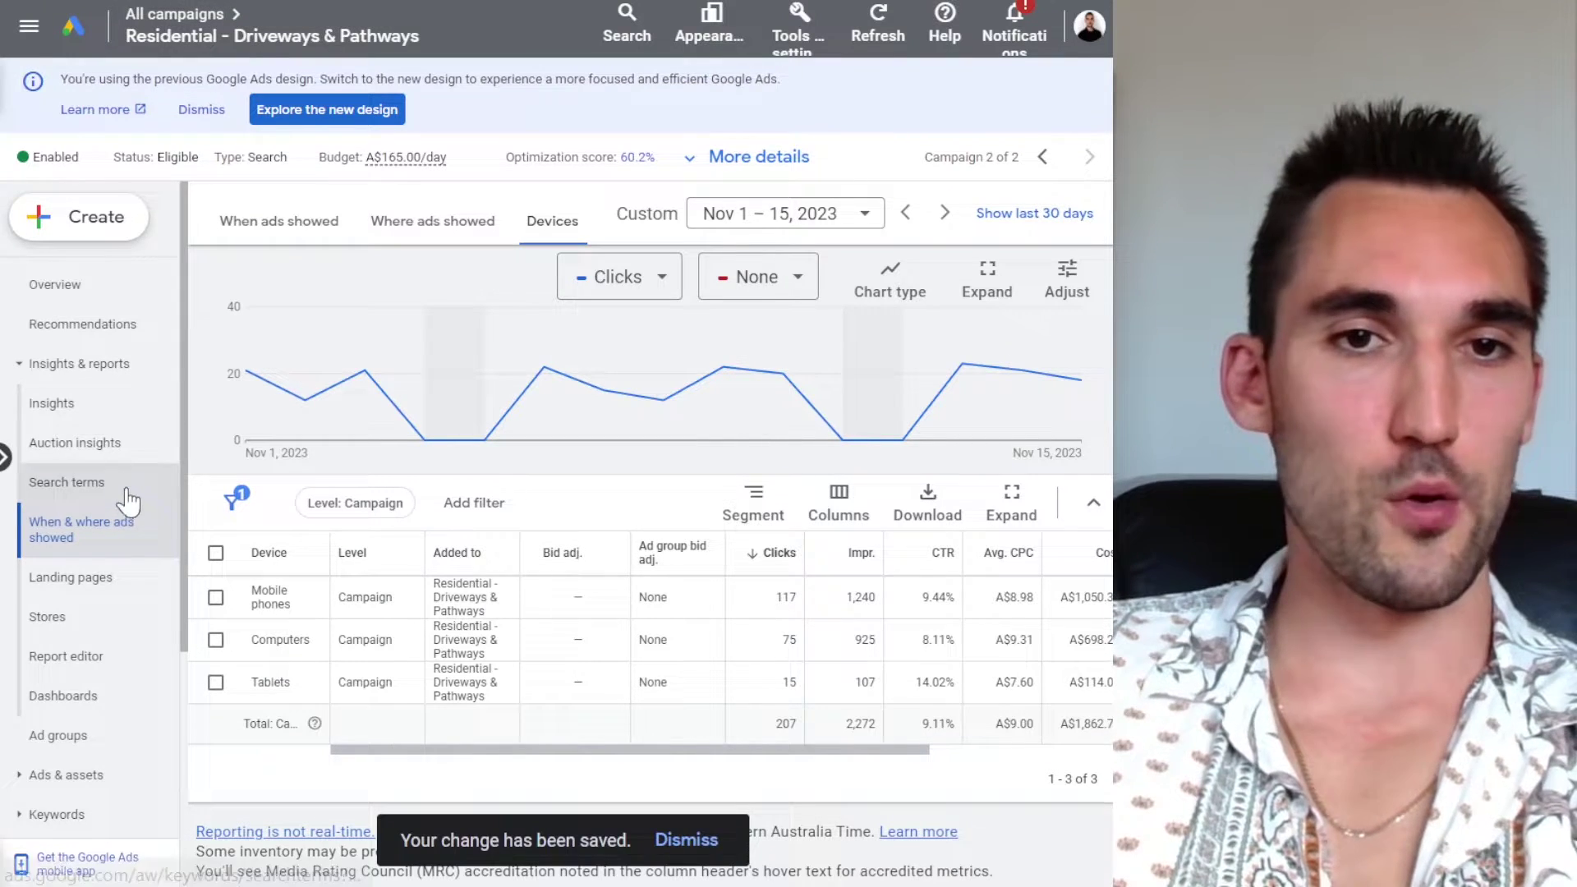
scroll(123, 499, down, 2)
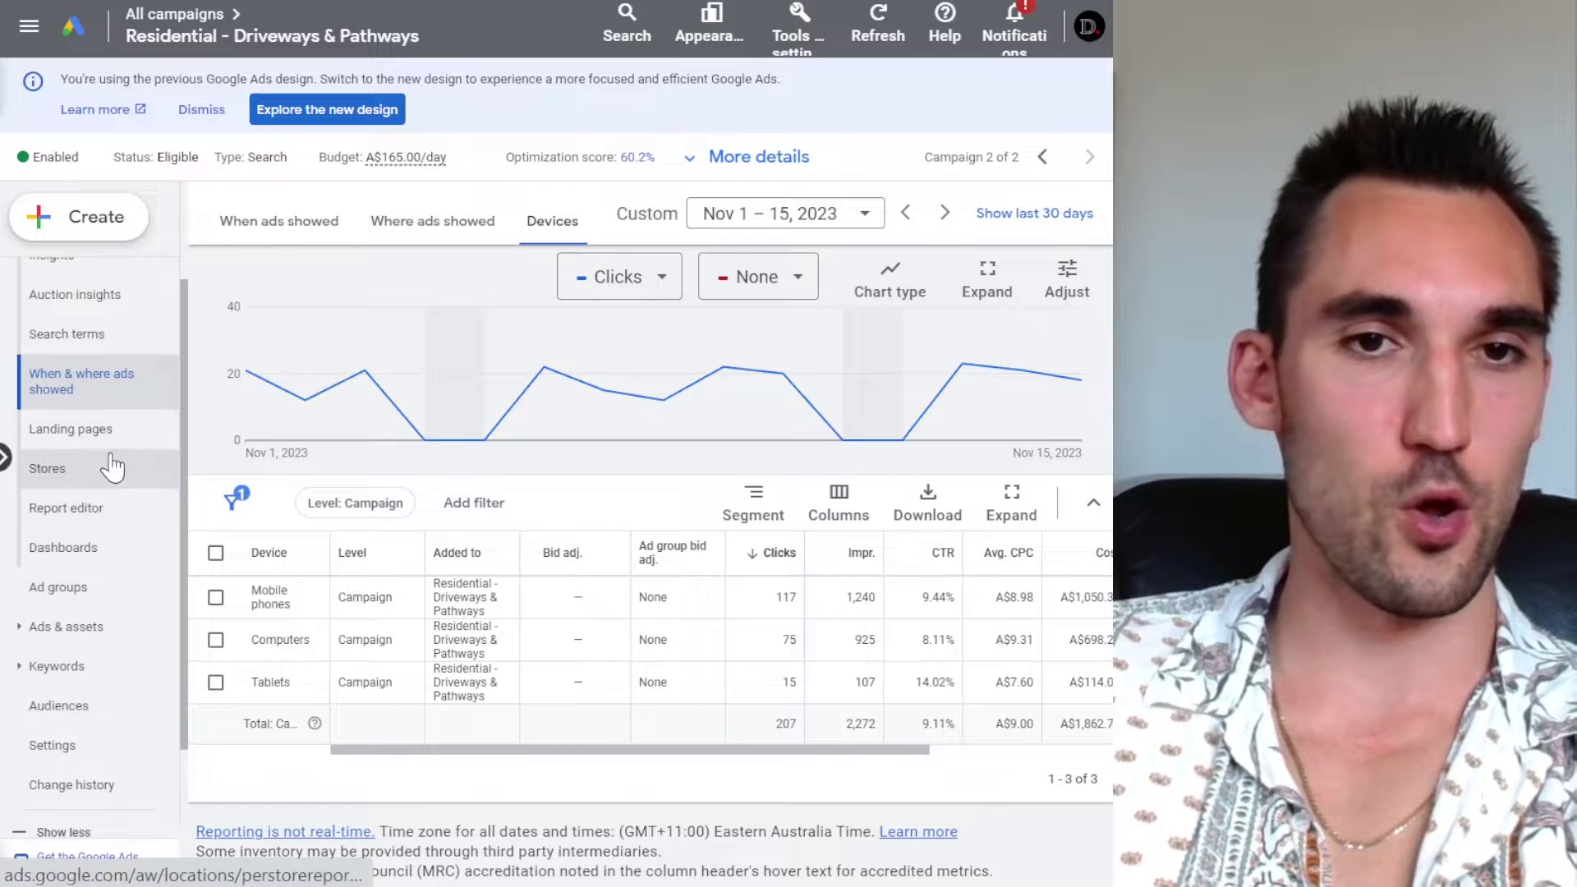
scroll(99, 678, up, 2)
Step: Open the Devices report for the Driveways - Phrase Match ad group
click(100, 733)
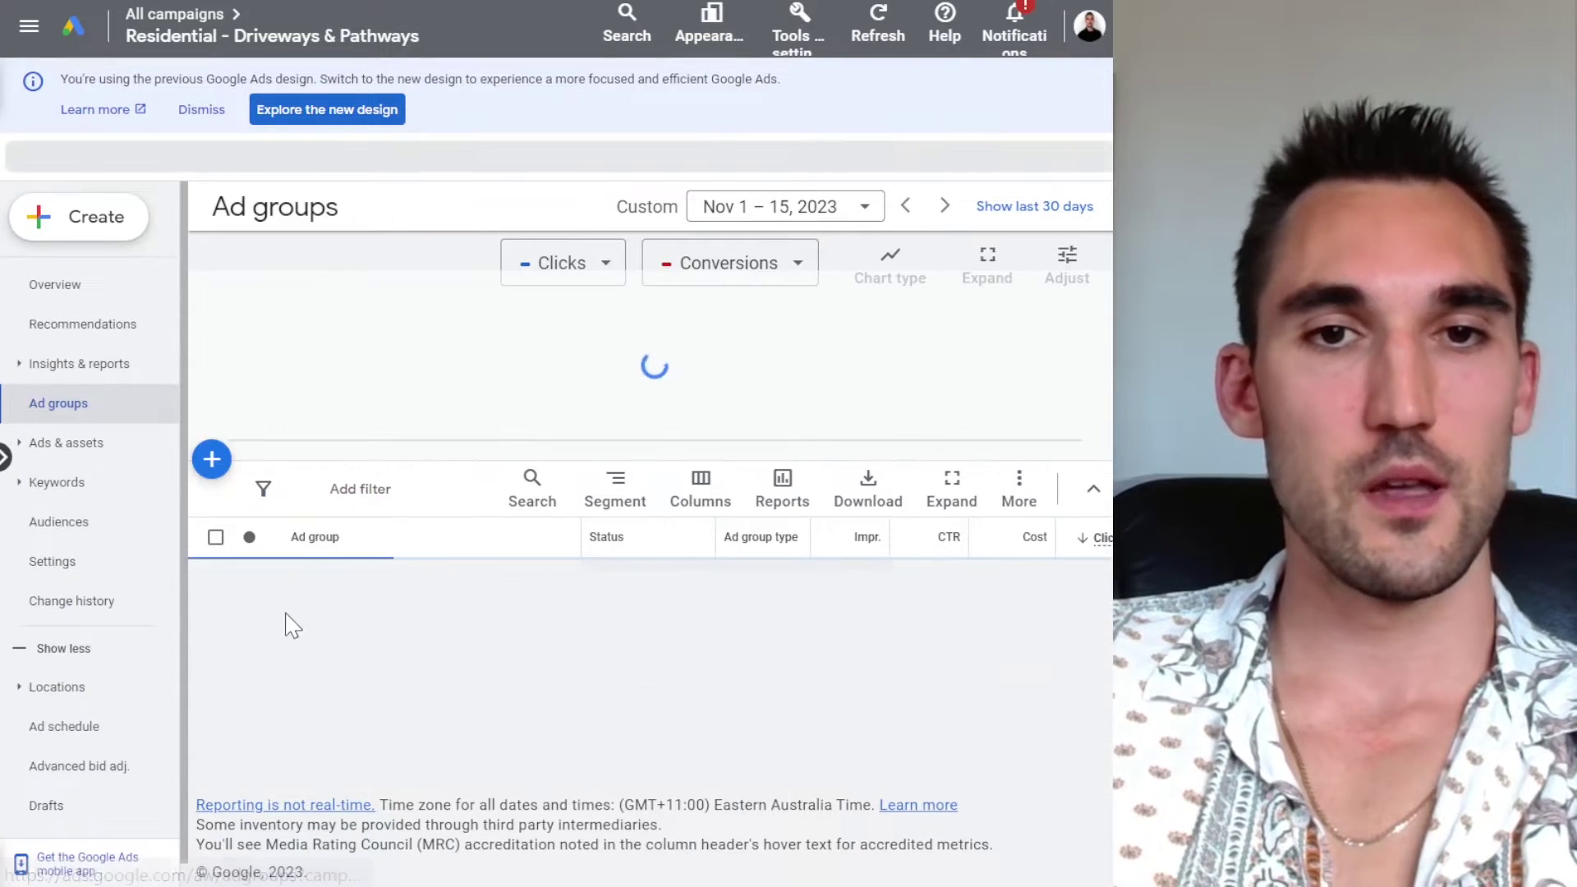
click(329, 579)
click(78, 367)
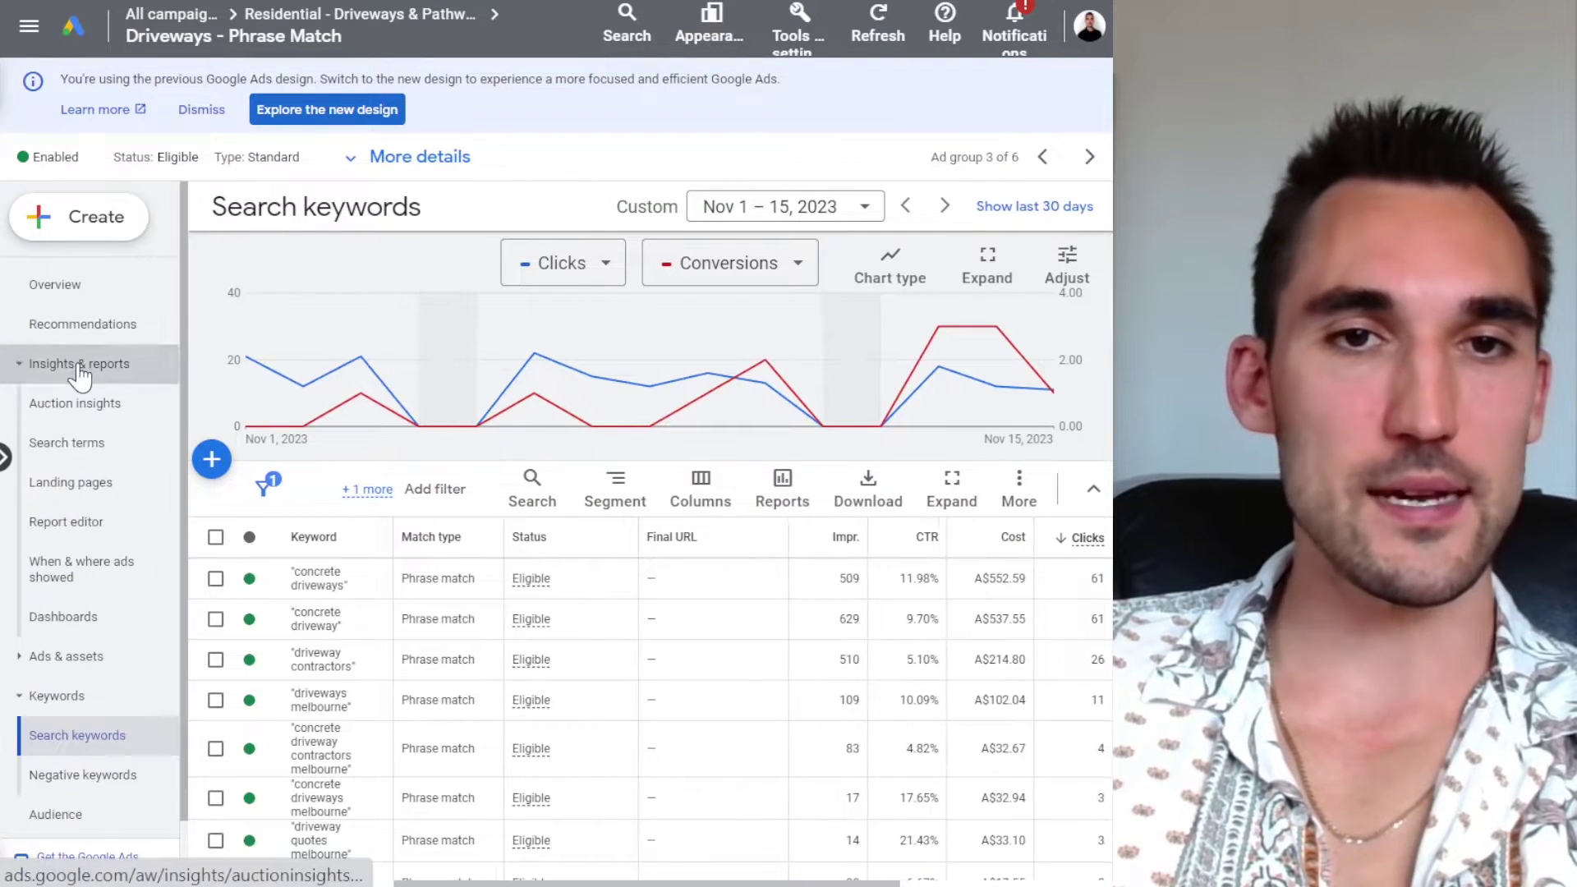
click(105, 566)
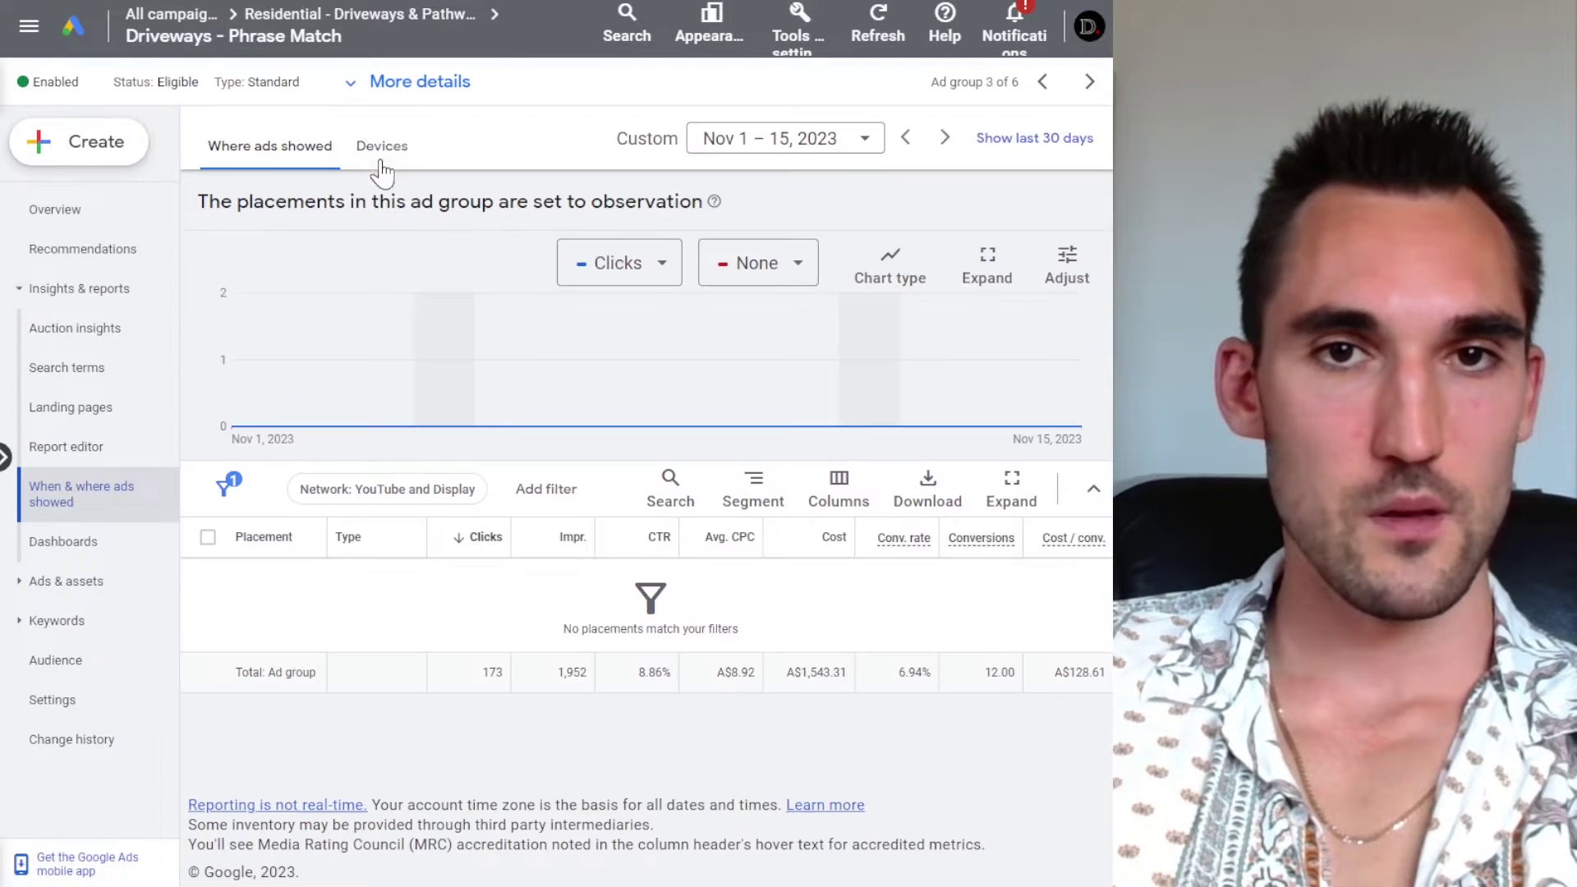
click(381, 157)
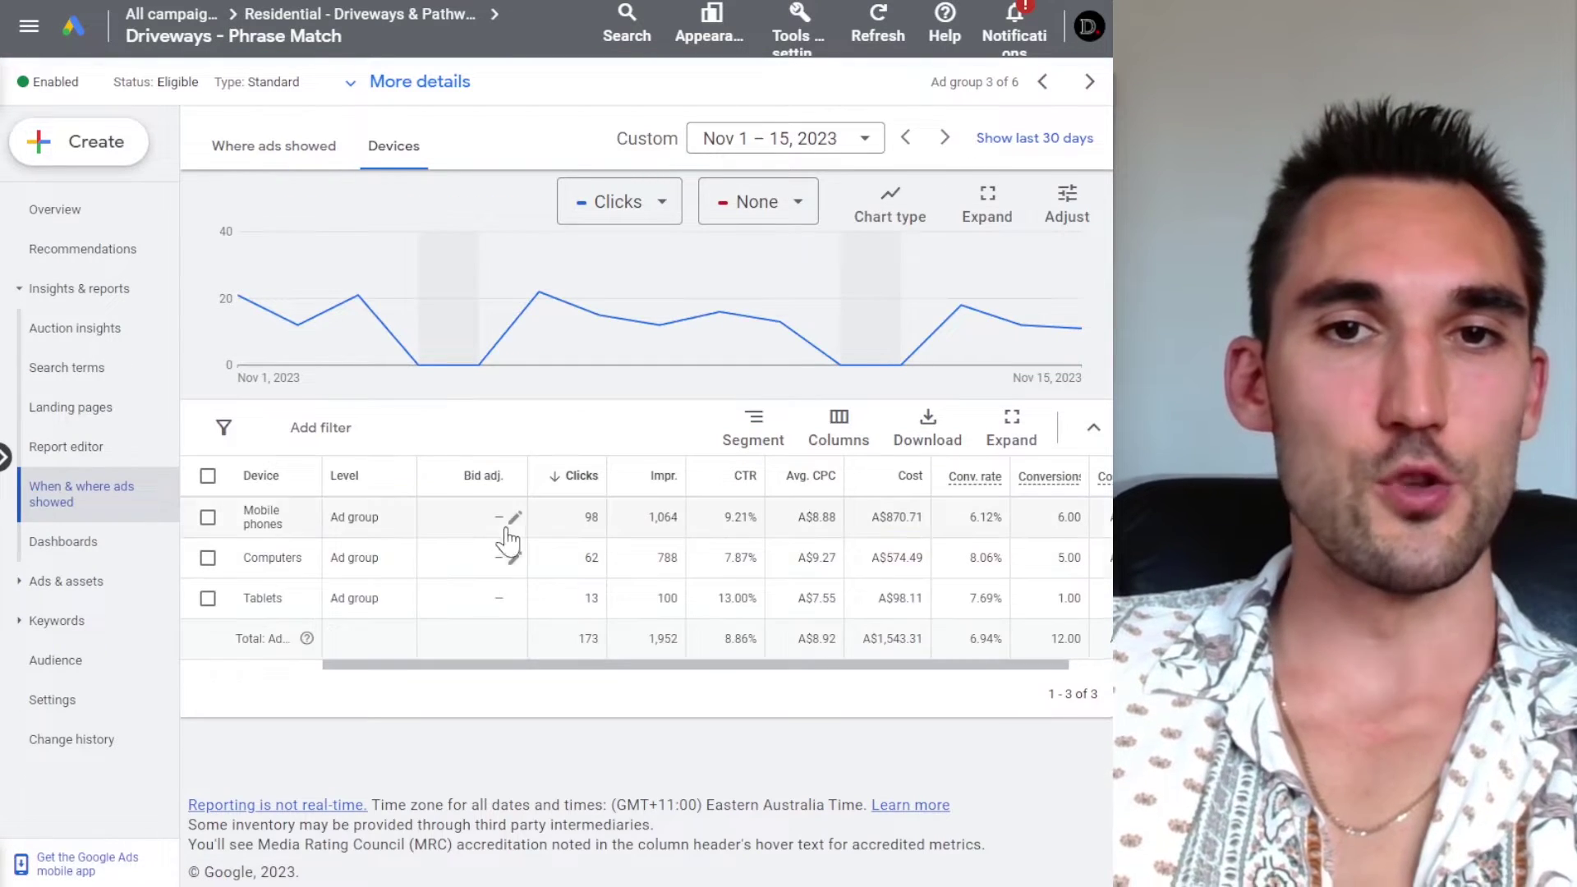
Step: Open the ad group's Mobile phones bid adjustment editor and cancel it
click(506, 518)
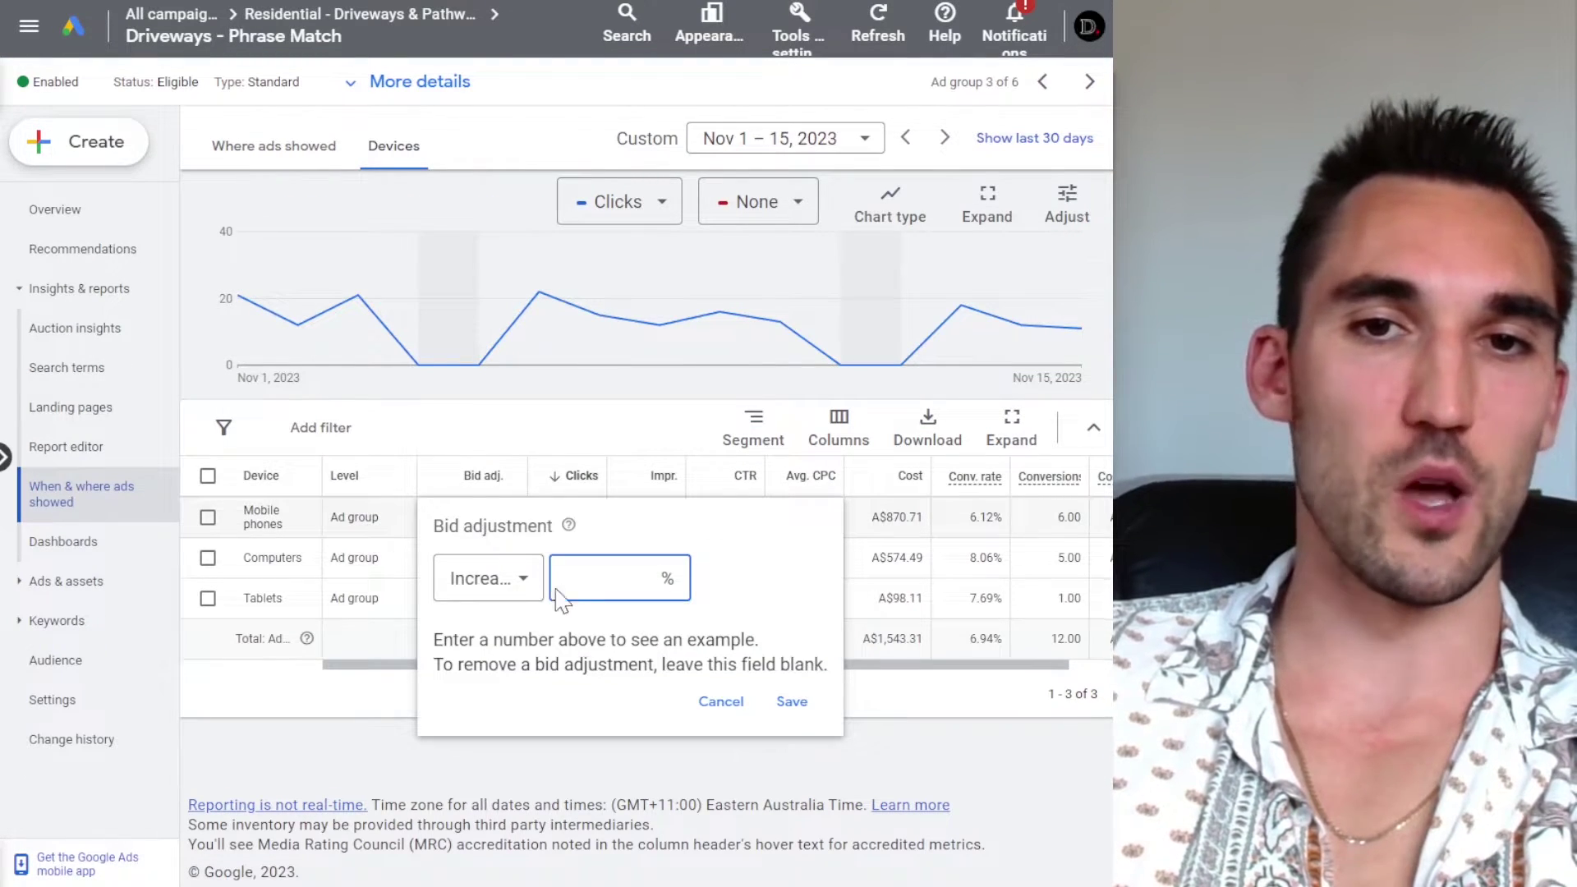
click(709, 55)
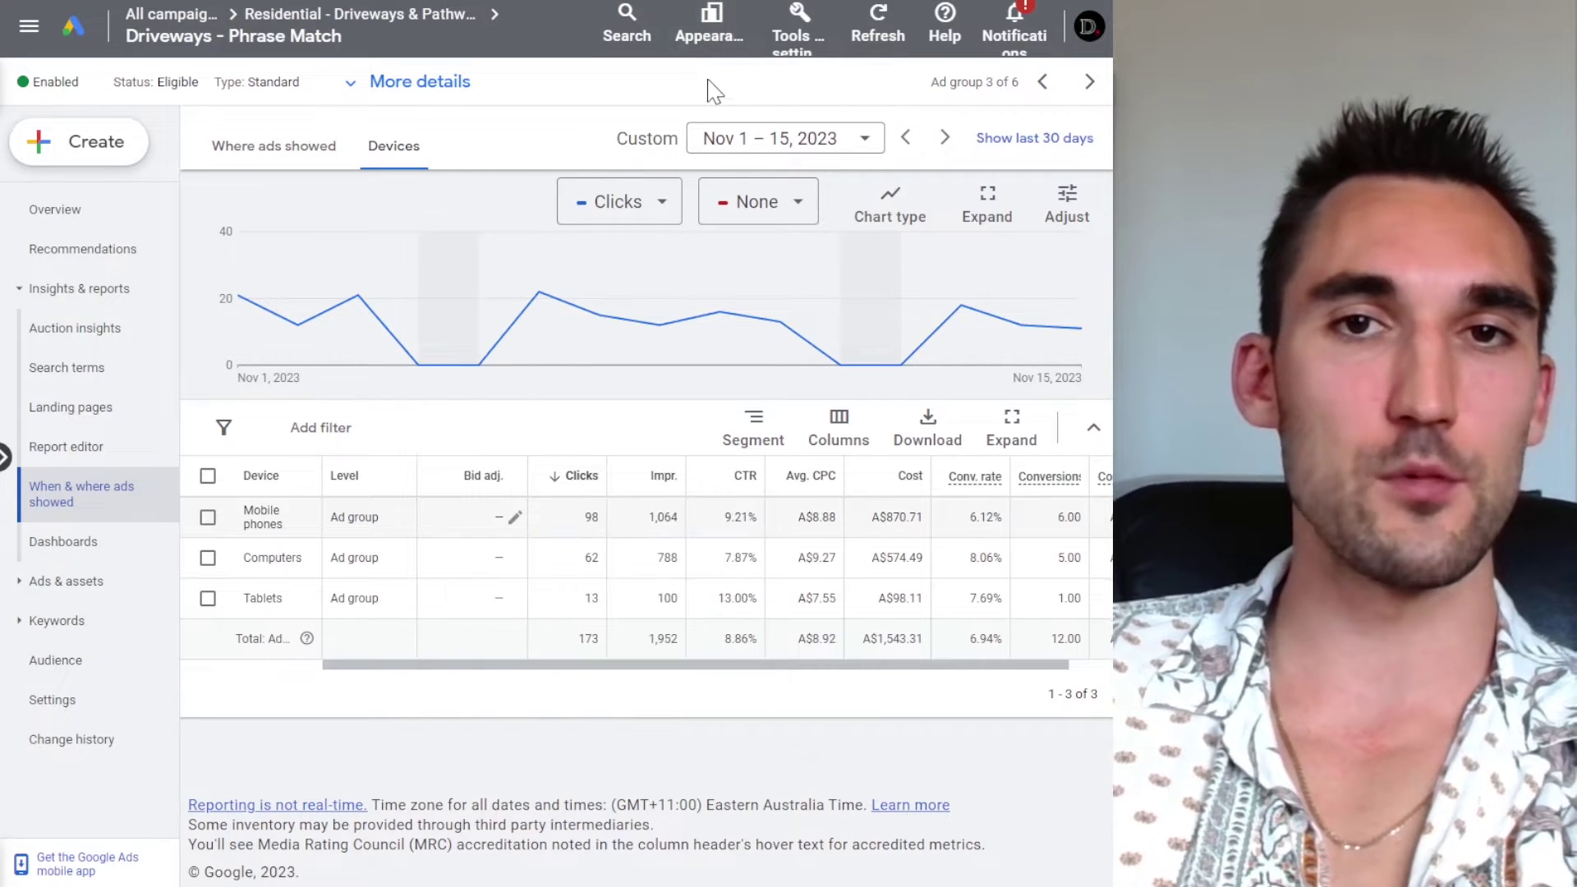
click(725, 47)
Step: Switch to the new design and reopen the ad group's Mobile phones bid adjustment without saving
click(735, 83)
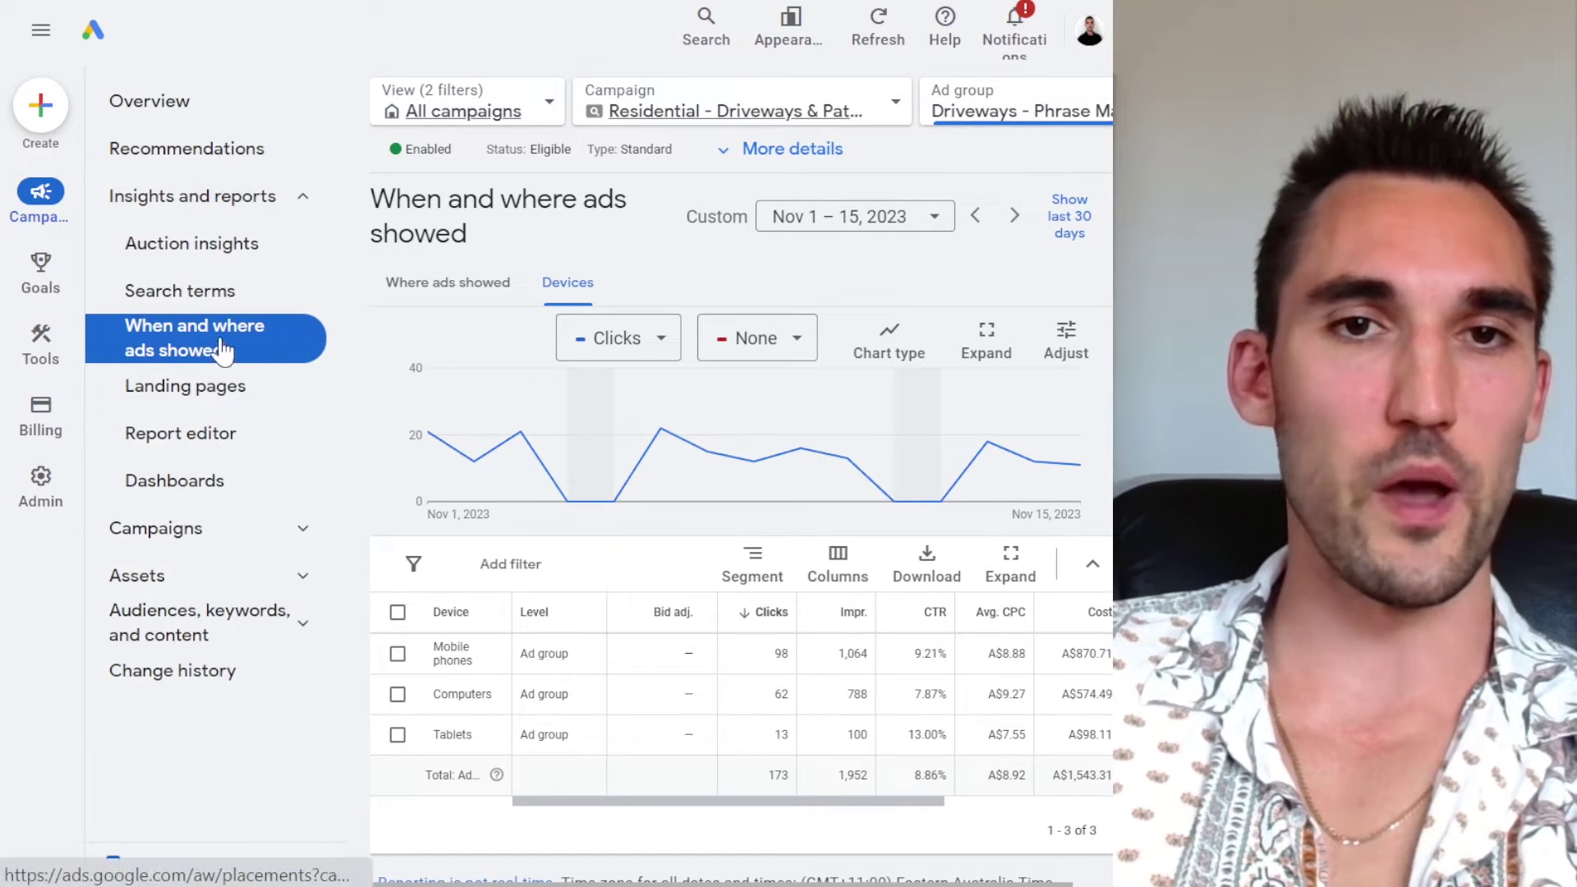
click(589, 288)
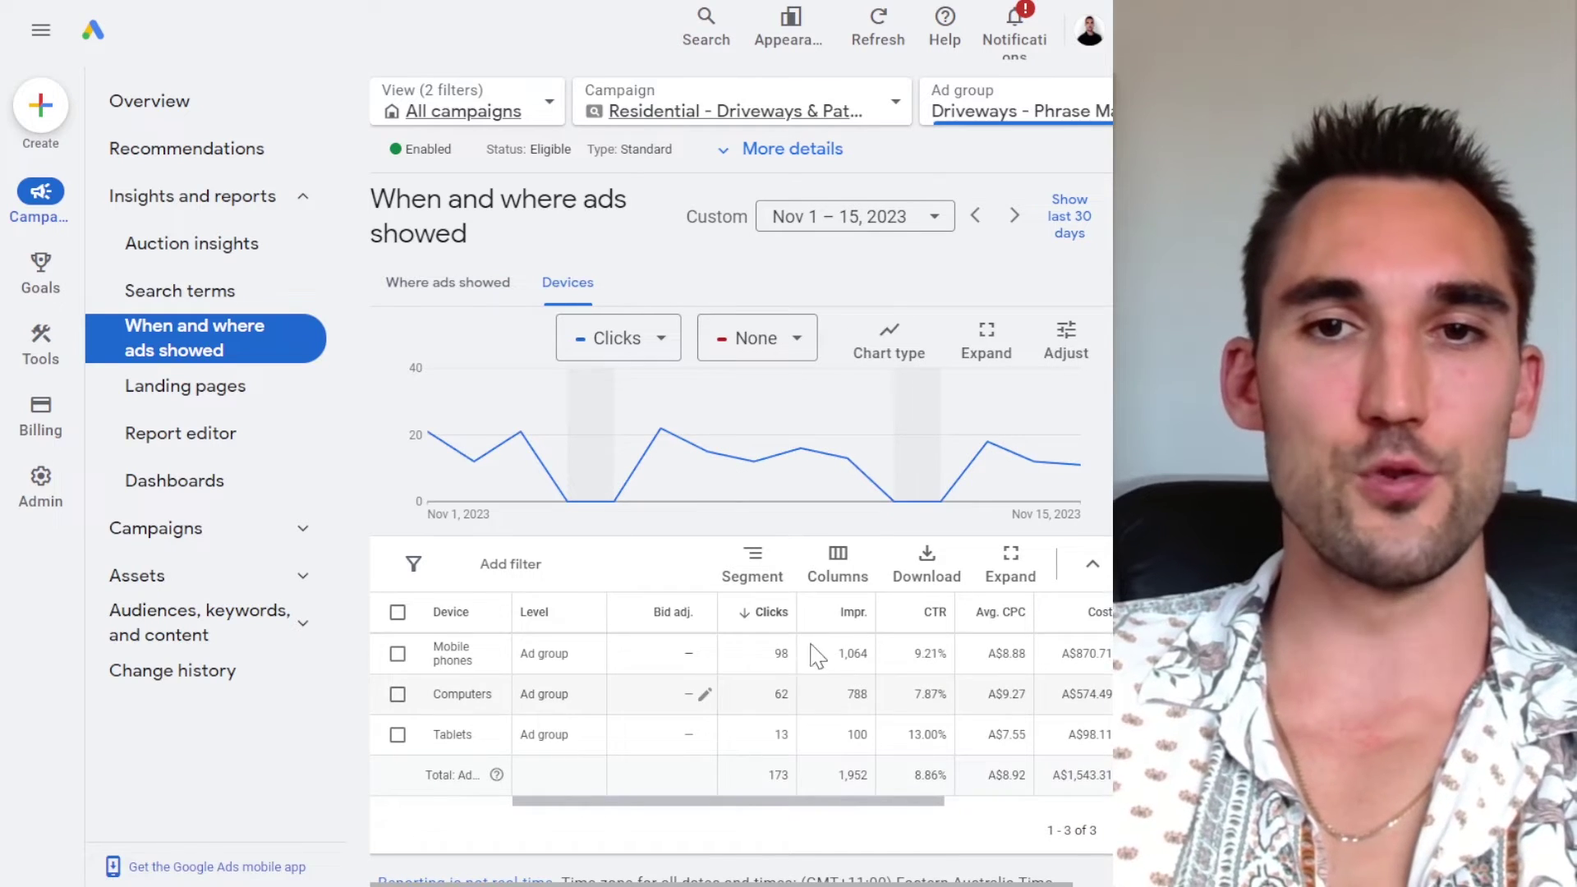
click(693, 653)
click(481, 804)
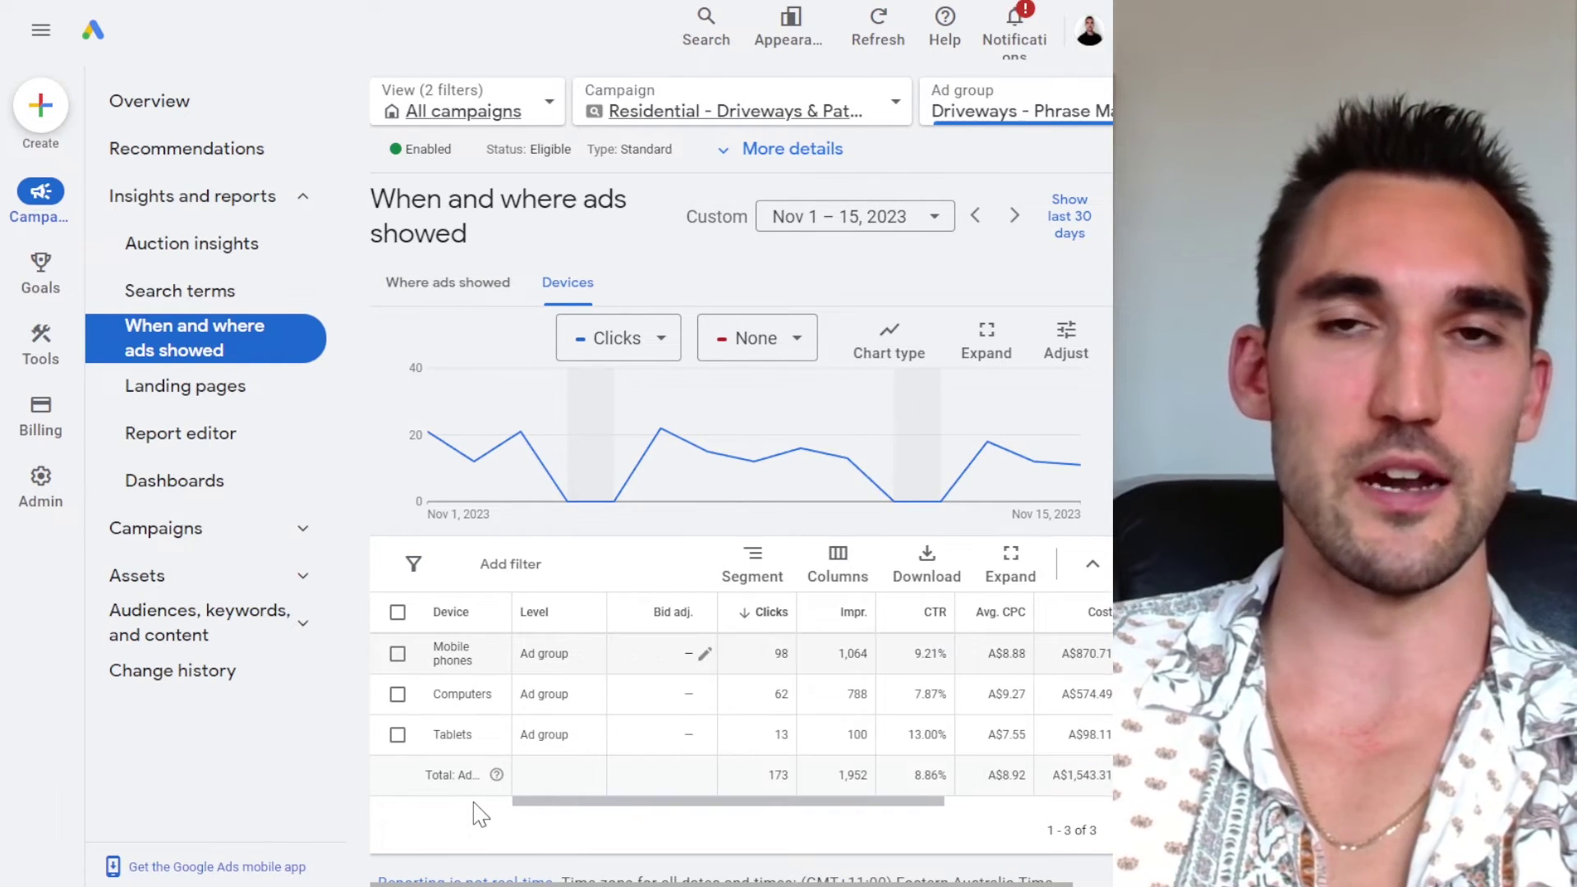